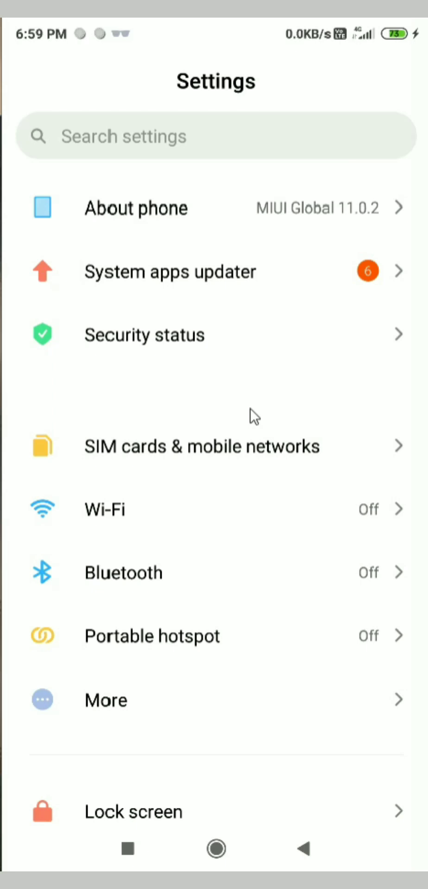
Step: Browse device information, Display and Additional settings pages, returning to the main Settings list each time
{"action": "left_click", "coordinate": [244, 221]}
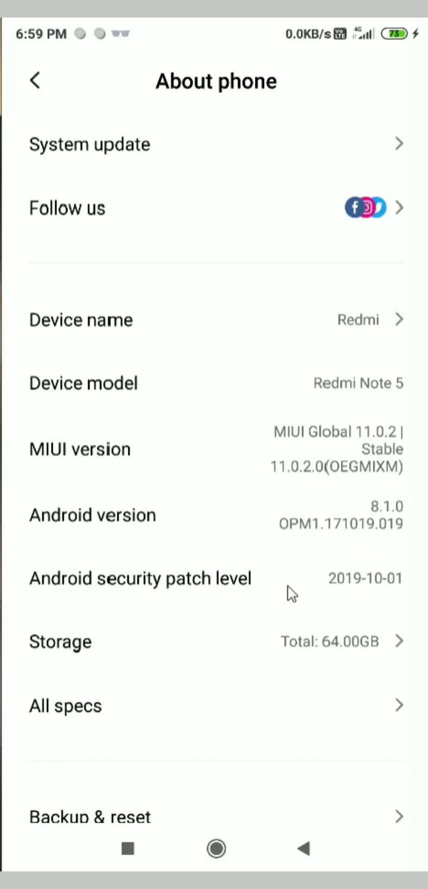
{"action": "left_click", "coordinate": [35, 81]}
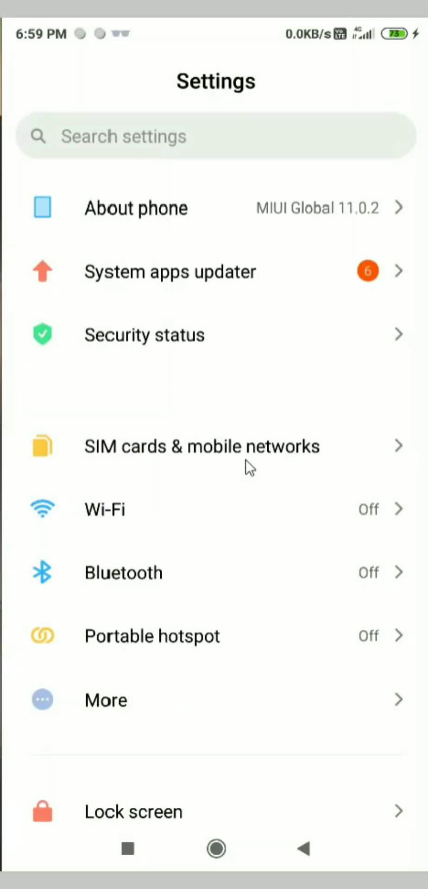
{"action": "scroll", "coordinate": [251, 466], "scroll_direction": "down", "scroll_amount": 4}
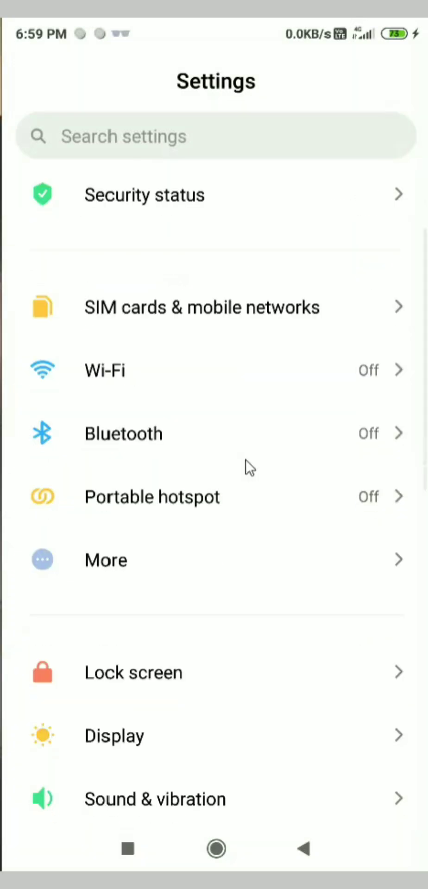
{"action": "scroll", "coordinate": [200, 485], "scroll_direction": "down", "scroll_amount": 2}
{"action": "scroll", "coordinate": [201, 485], "scroll_direction": "down", "scroll_amount": 2}
{"action": "scroll", "coordinate": [200, 485], "scroll_direction": "down", "scroll_amount": 2}
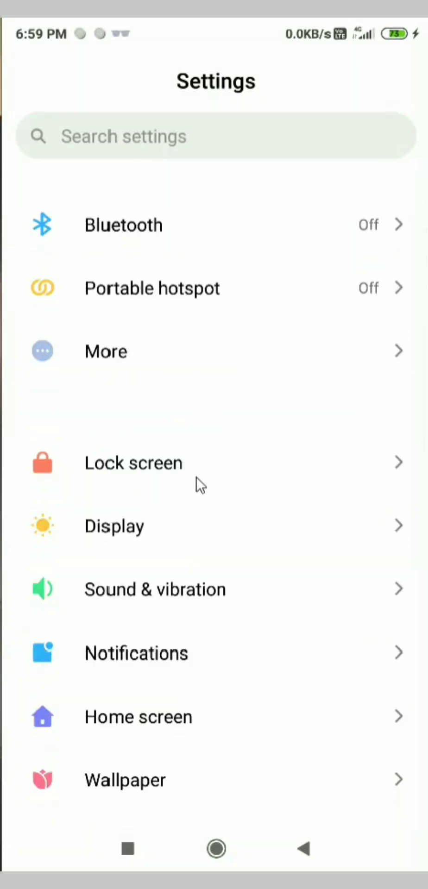
{"action": "scroll", "coordinate": [201, 485], "scroll_direction": "down", "scroll_amount": 2}
{"action": "left_click", "coordinate": [209, 387]}
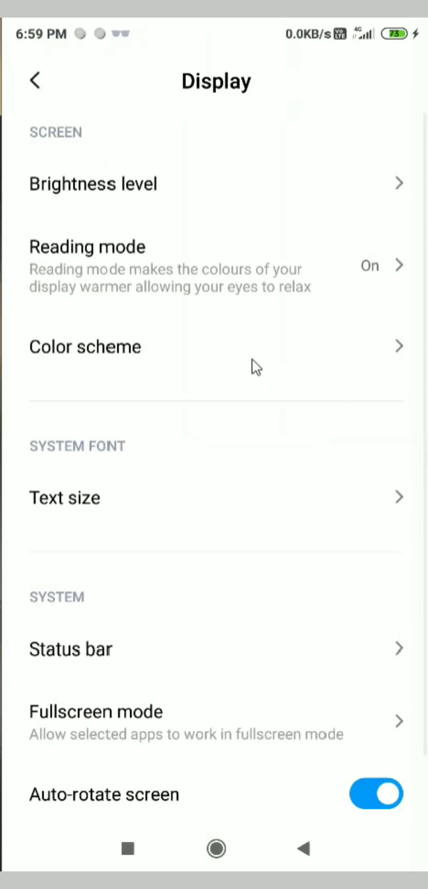
{"action": "scroll", "coordinate": [252, 375], "scroll_direction": "down", "scroll_amount": 3}
{"action": "scroll", "coordinate": [257, 449], "scroll_direction": "up", "scroll_amount": 3}
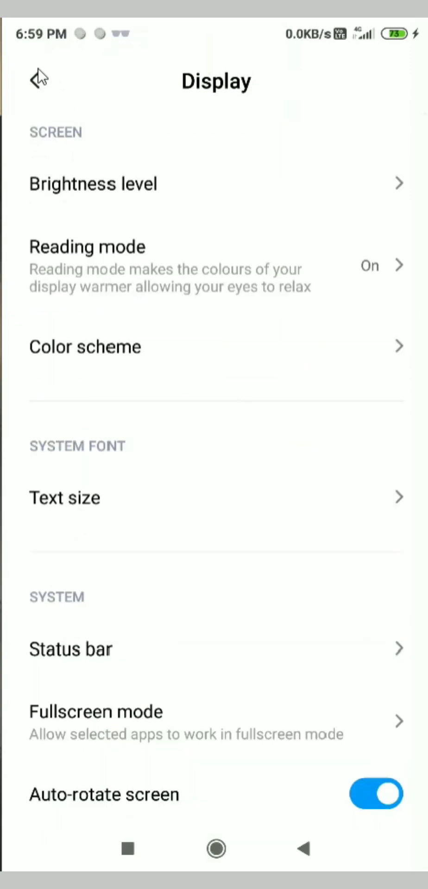
{"action": "left_click", "coordinate": [36, 81]}
{"action": "scroll", "coordinate": [252, 616], "scroll_direction": "down", "scroll_amount": 2}
{"action": "scroll", "coordinate": [252, 616], "scroll_direction": "down", "scroll_amount": 2}
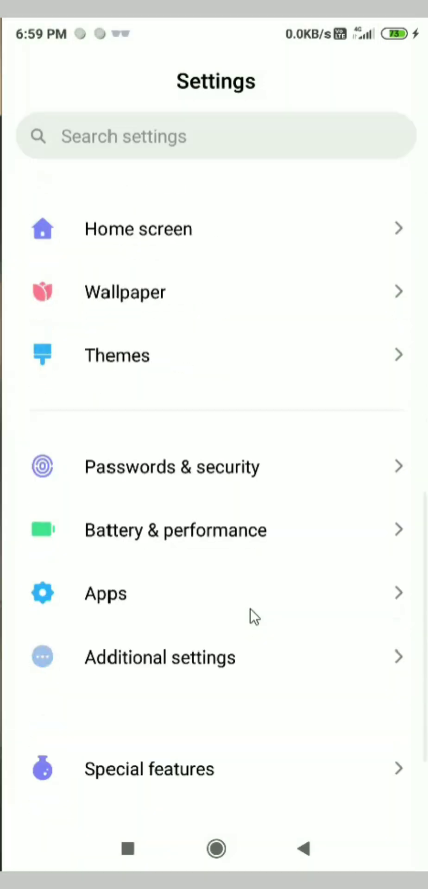
{"action": "scroll", "coordinate": [208, 487], "scroll_direction": "down", "scroll_amount": 1}
{"action": "scroll", "coordinate": [148, 506], "scroll_direction": "down", "scroll_amount": 2}
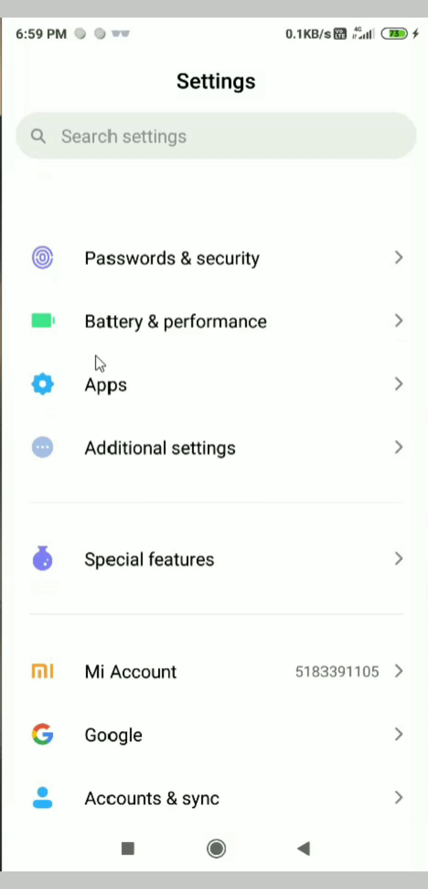
{"action": "scroll", "coordinate": [219, 590], "scroll_direction": "down", "scroll_amount": 1}
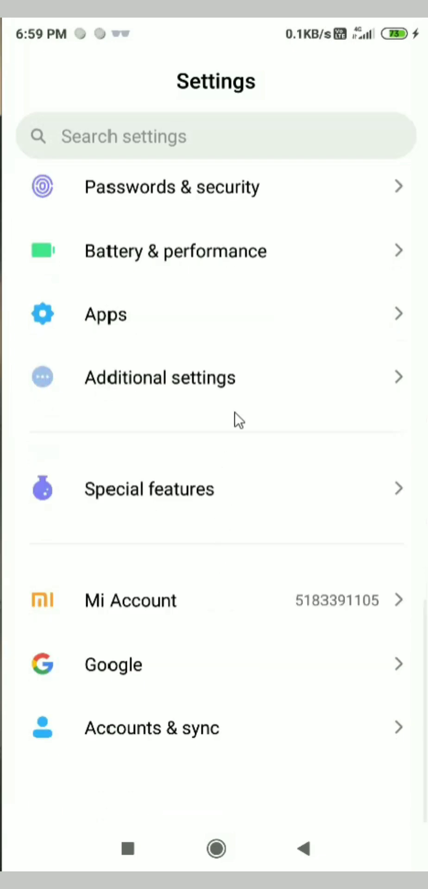
{"action": "left_click", "coordinate": [378, 382]}
{"action": "scroll", "coordinate": [246, 386], "scroll_direction": "down", "scroll_amount": 3}
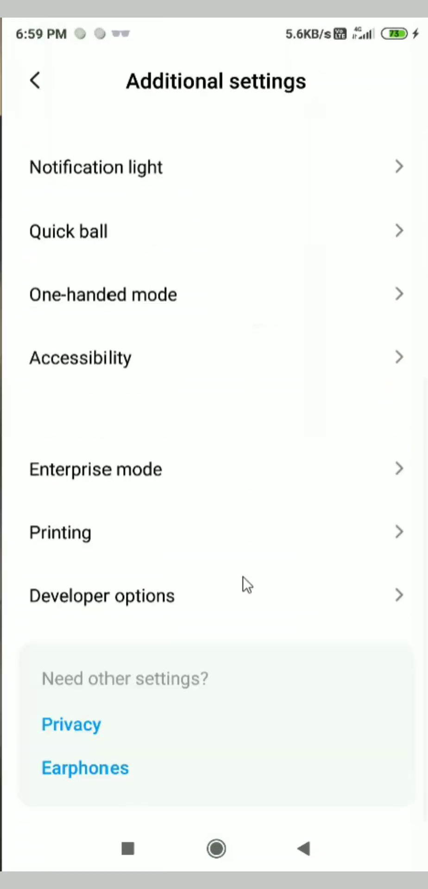
{"action": "scroll", "coordinate": [247, 584], "scroll_direction": "up", "scroll_amount": 3}
{"action": "left_click", "coordinate": [36, 88]}
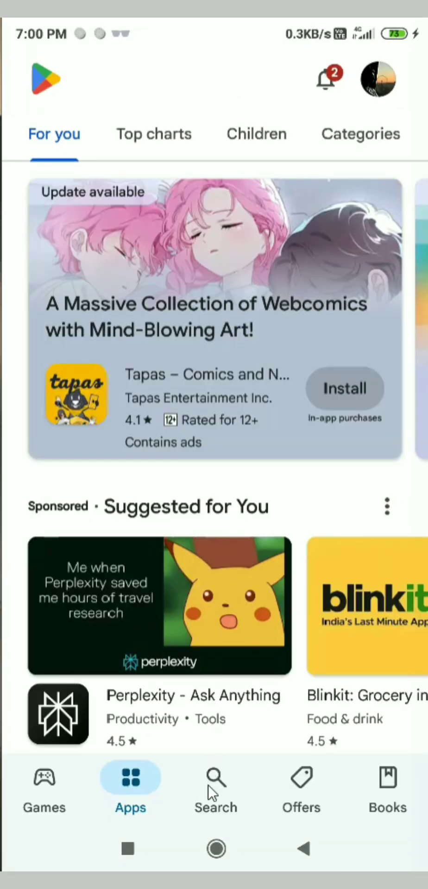
Step: Search the Play Store with the recent 'activity launcher' query and view the Activity Launcher app page
{"action": "left_click", "coordinate": [212, 786]}
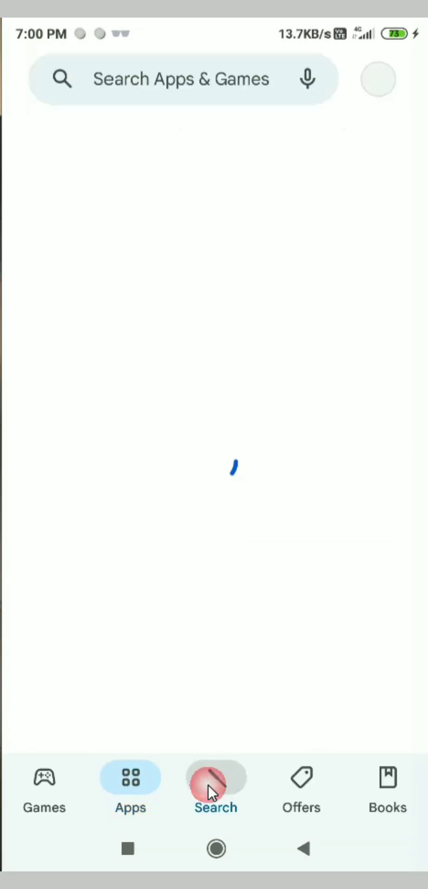
{"action": "left_click", "coordinate": [134, 79]}
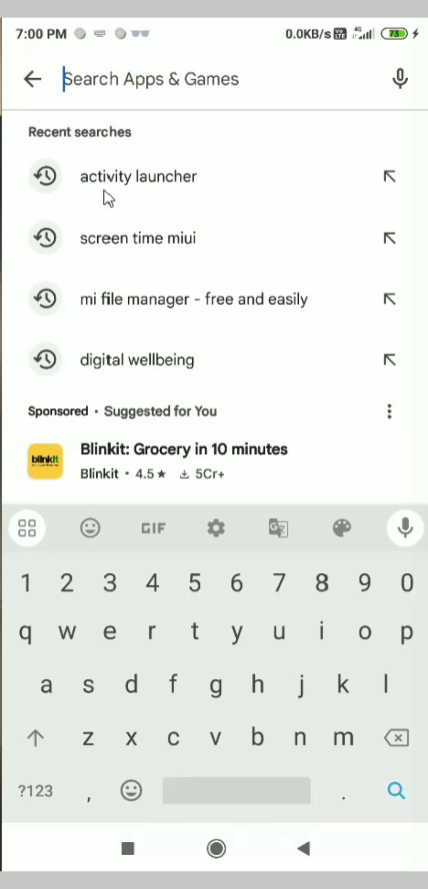
{"action": "left_click", "coordinate": [162, 187]}
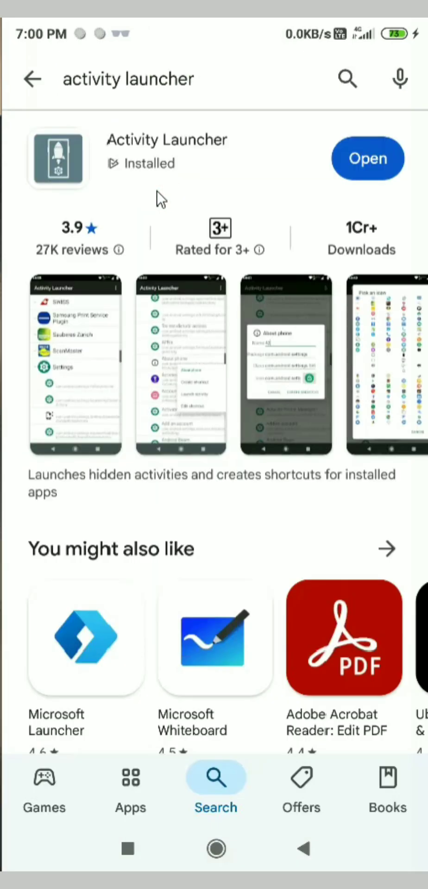
{"action": "left_click", "coordinate": [212, 153]}
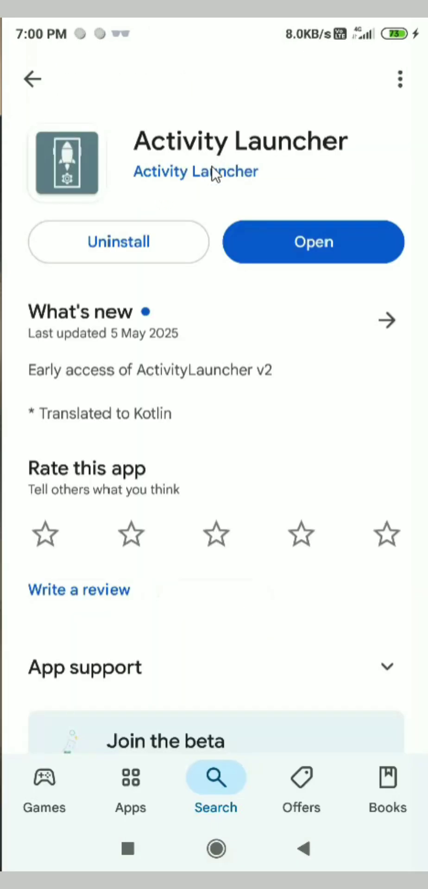
Step: Launch Activity Launcher and bring its Installed packages list down to the Settings entries
{"action": "left_click", "coordinate": [312, 243]}
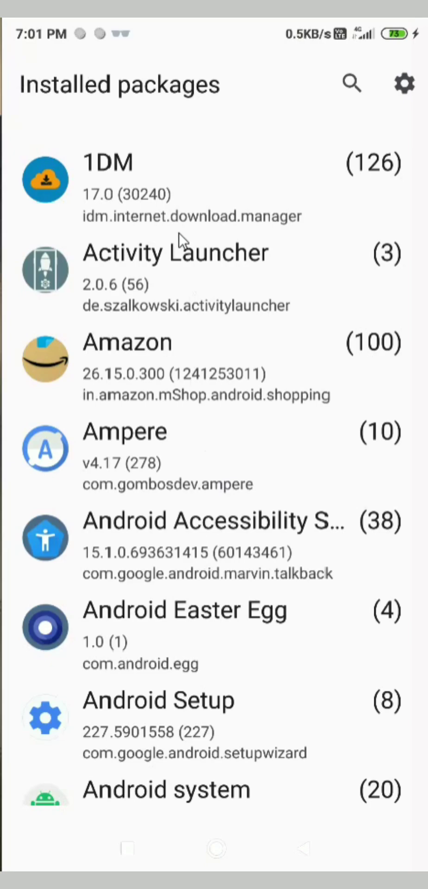
{"action": "scroll", "coordinate": [160, 418], "scroll_direction": "down", "scroll_amount": 5}
{"action": "scroll", "coordinate": [161, 417], "scroll_direction": "down", "scroll_amount": 5}
{"action": "scroll", "coordinate": [159, 417], "scroll_direction": "down", "scroll_amount": 5}
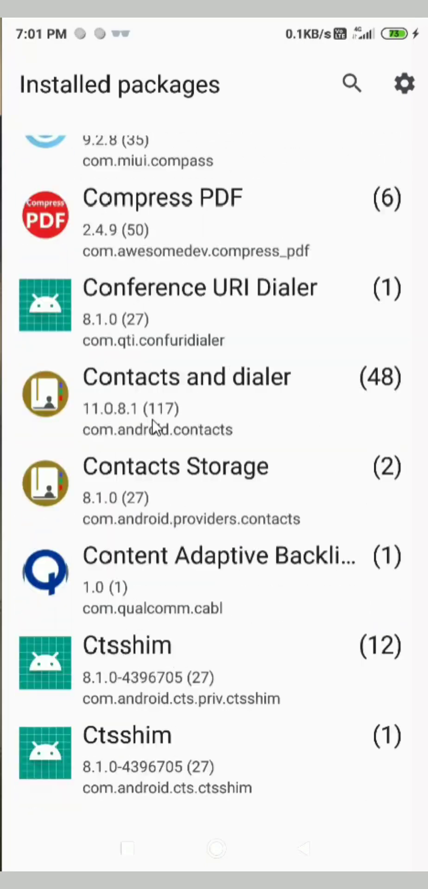
{"action": "scroll", "coordinate": [160, 417], "scroll_direction": "down", "scroll_amount": 5}
{"action": "scroll", "coordinate": [153, 427], "scroll_direction": "down", "scroll_amount": 5}
{"action": "scroll", "coordinate": [153, 428], "scroll_direction": "down", "scroll_amount": 5}
{"action": "scroll", "coordinate": [153, 427], "scroll_direction": "down", "scroll_amount": 5}
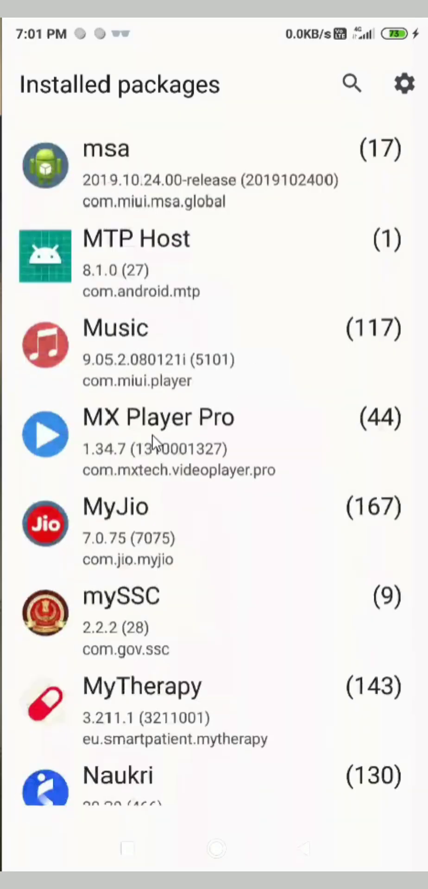
{"action": "scroll", "coordinate": [153, 427], "scroll_direction": "down", "scroll_amount": 5}
{"action": "scroll", "coordinate": [154, 442], "scroll_direction": "down", "scroll_amount": 5}
{"action": "scroll", "coordinate": [154, 441], "scroll_direction": "down", "scroll_amount": 5}
{"action": "scroll", "coordinate": [155, 441], "scroll_direction": "down", "scroll_amount": 3}
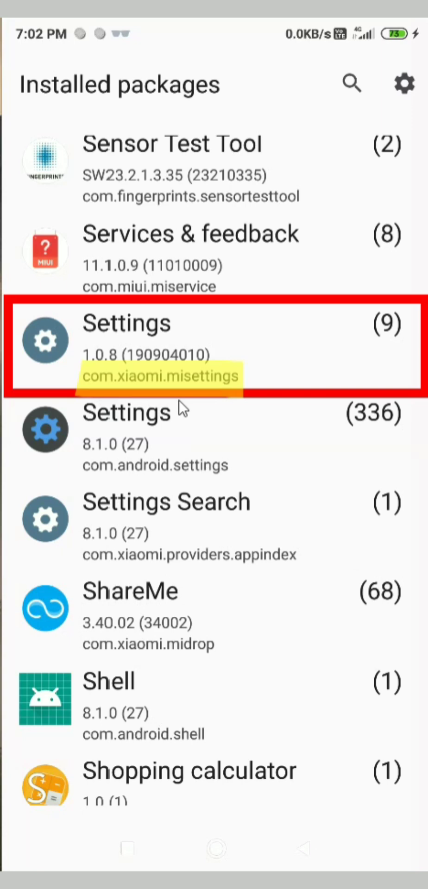
Step: Choose UsageStatsMainActivity from the com.xiaomi.misettings package to edit its shortcut
{"action": "left_click", "coordinate": [220, 343]}
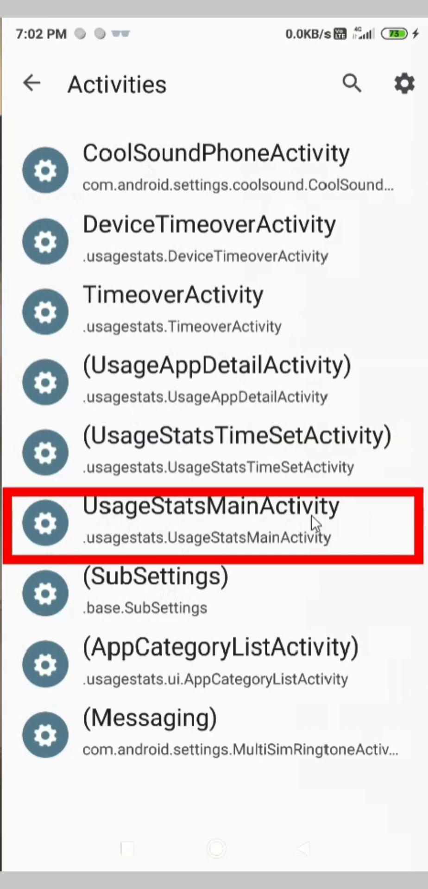
{"action": "left_click", "coordinate": [286, 512]}
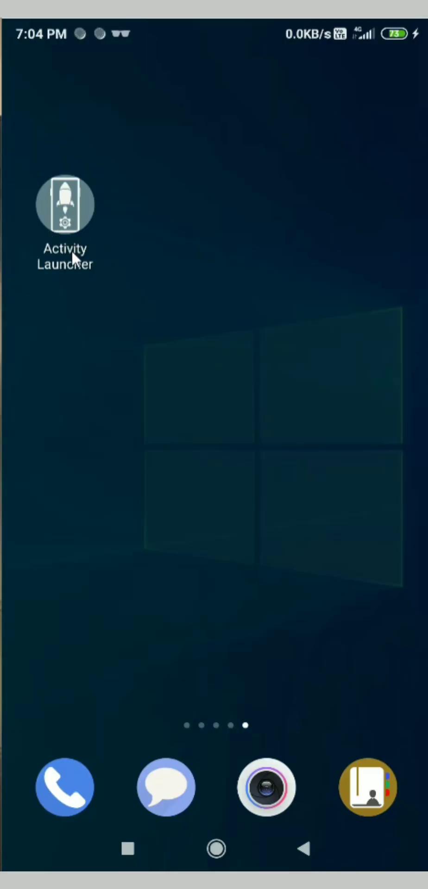
{"action": "left_click", "coordinate": [72, 250]}
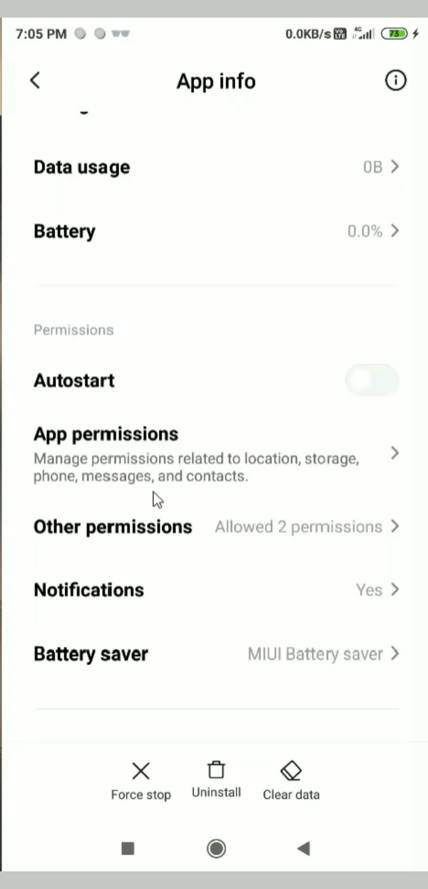
{"action": "left_click", "coordinate": [267, 525]}
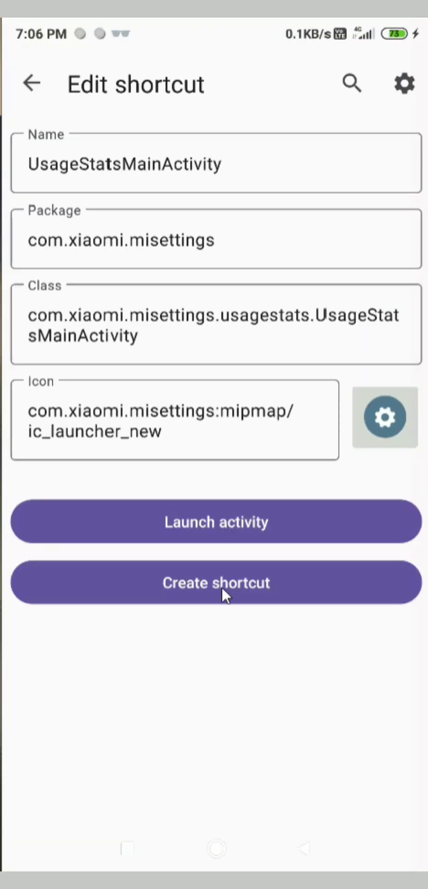
Step: Create the UsageStatsMainActivity shortcut and view Screen time, keeping the Last 7 days period
{"action": "left_click", "coordinate": [221, 588]}
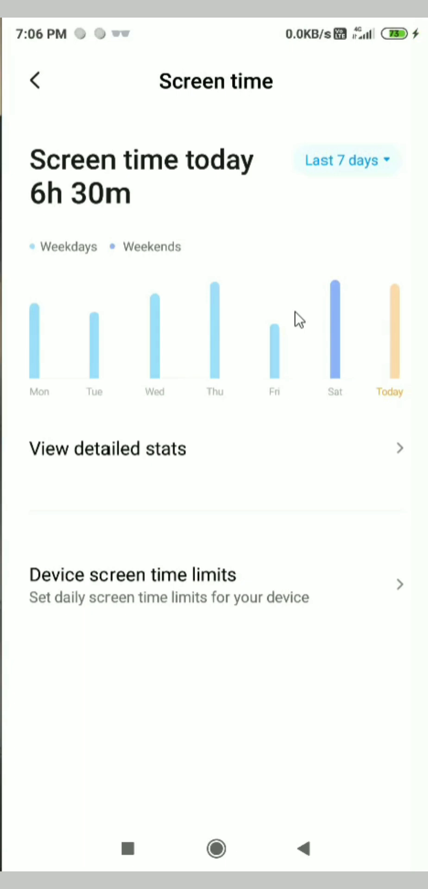
{"action": "left_click", "coordinate": [332, 161]}
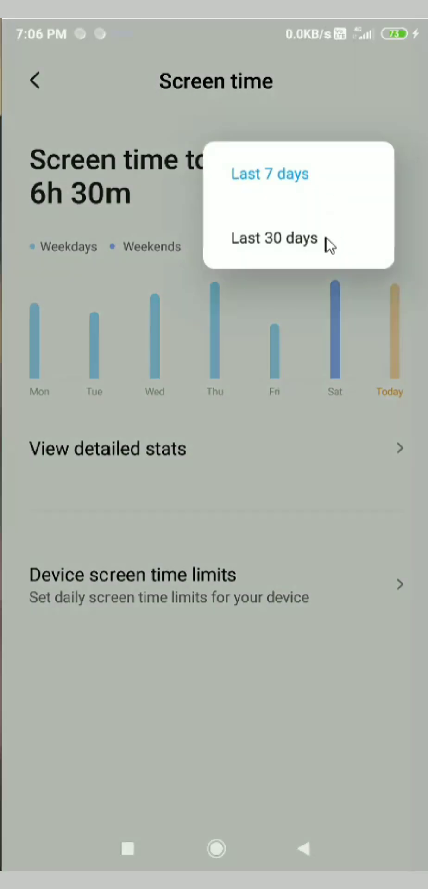
{"action": "left_click", "coordinate": [279, 448]}
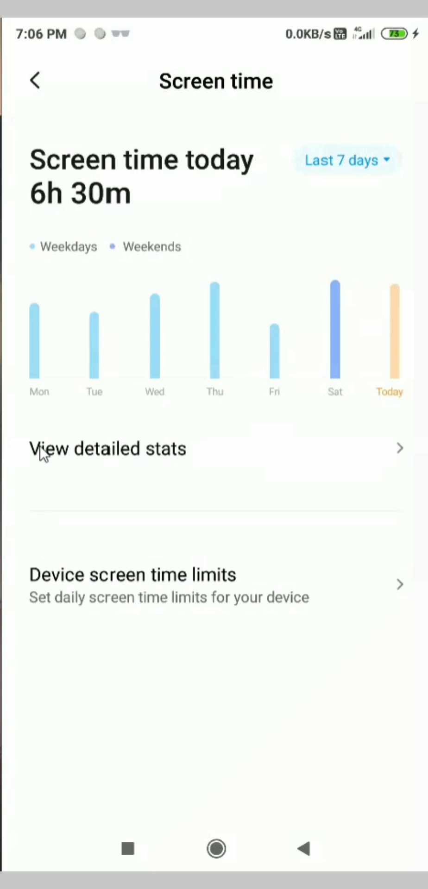
Step: Tap through the Screen time page's chart and lower entries showing 6h 30m today
{"action": "left_click", "coordinate": [236, 452]}
{"action": "left_click", "coordinate": [156, 594]}
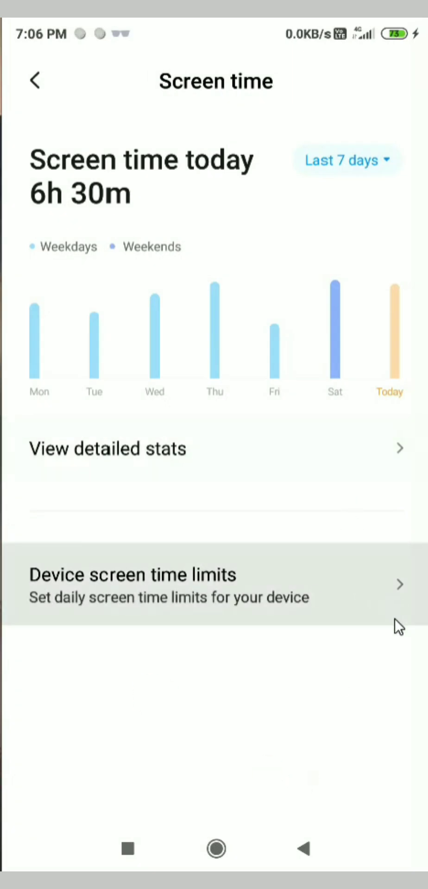
{"action": "left_click", "coordinate": [202, 726]}
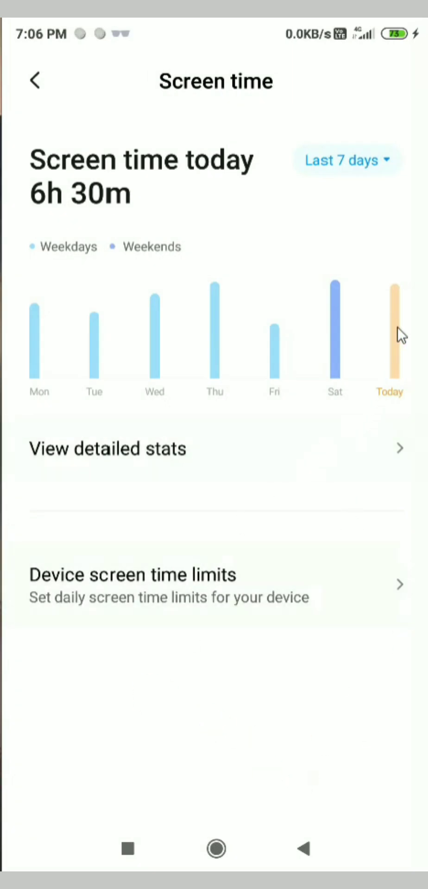